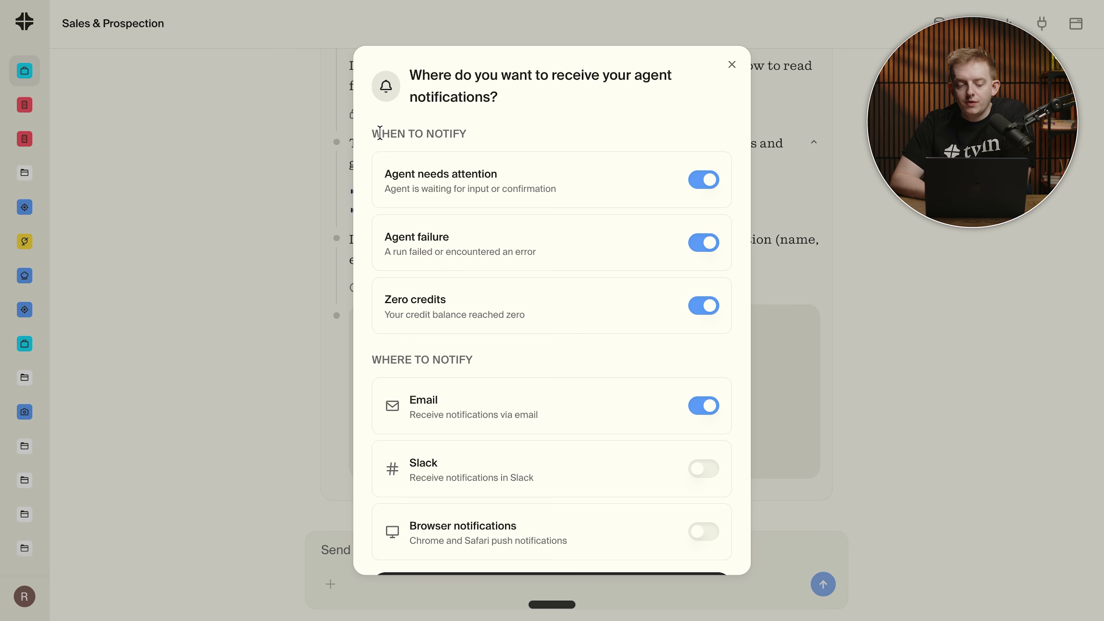
Step: Review when and where agent notifications are sent and continue with the preset notification choices
left_click_drag(376, 129, 486, 188)
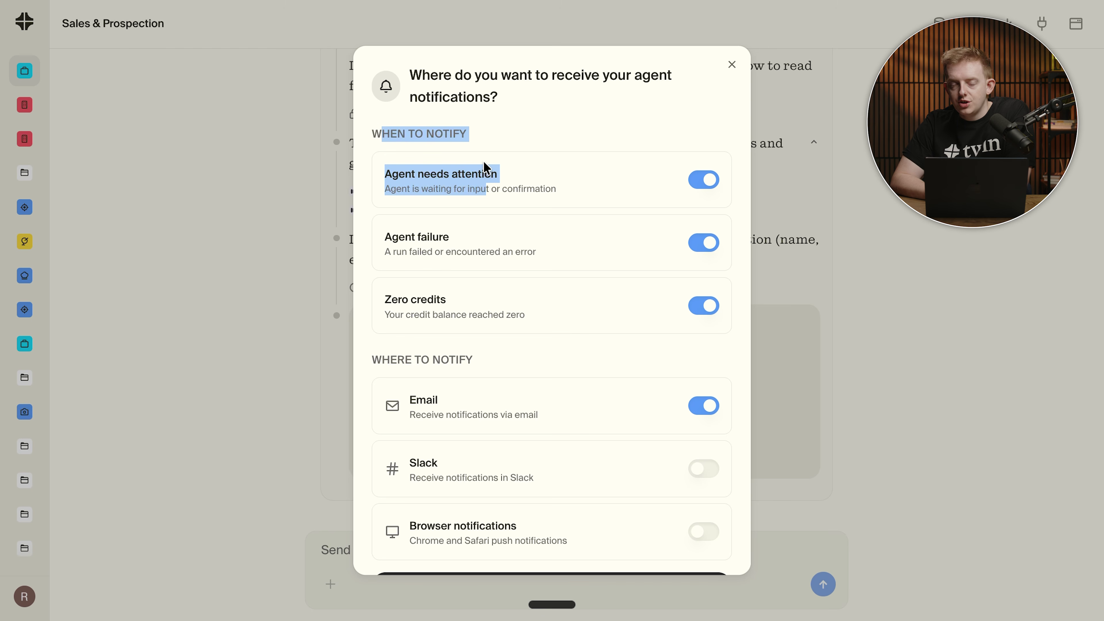
left_click(381, 135)
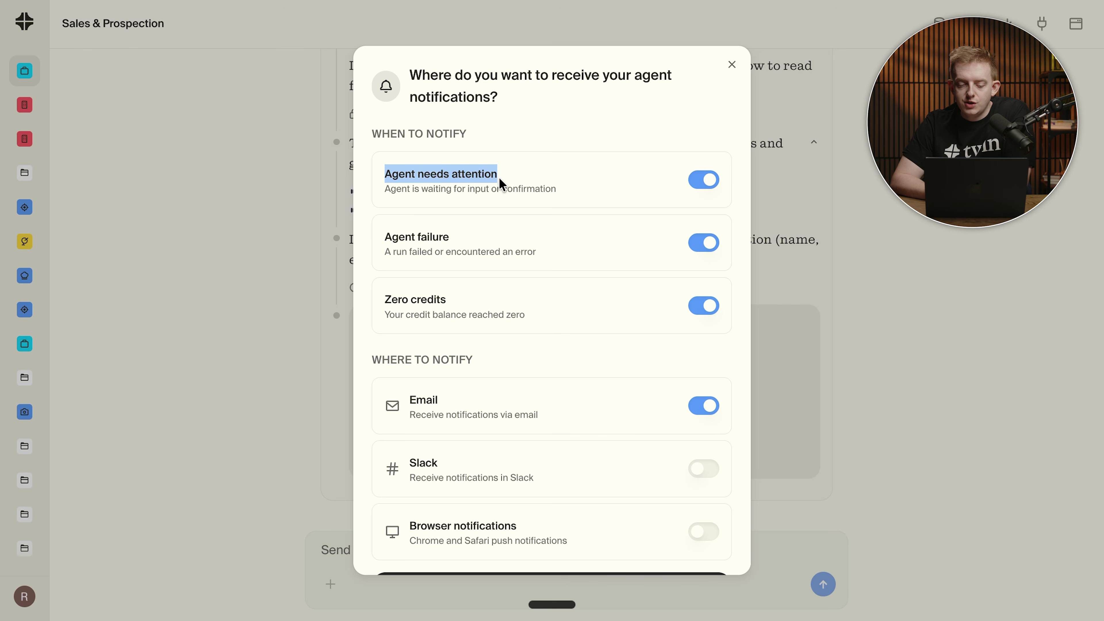
left_click(388, 242)
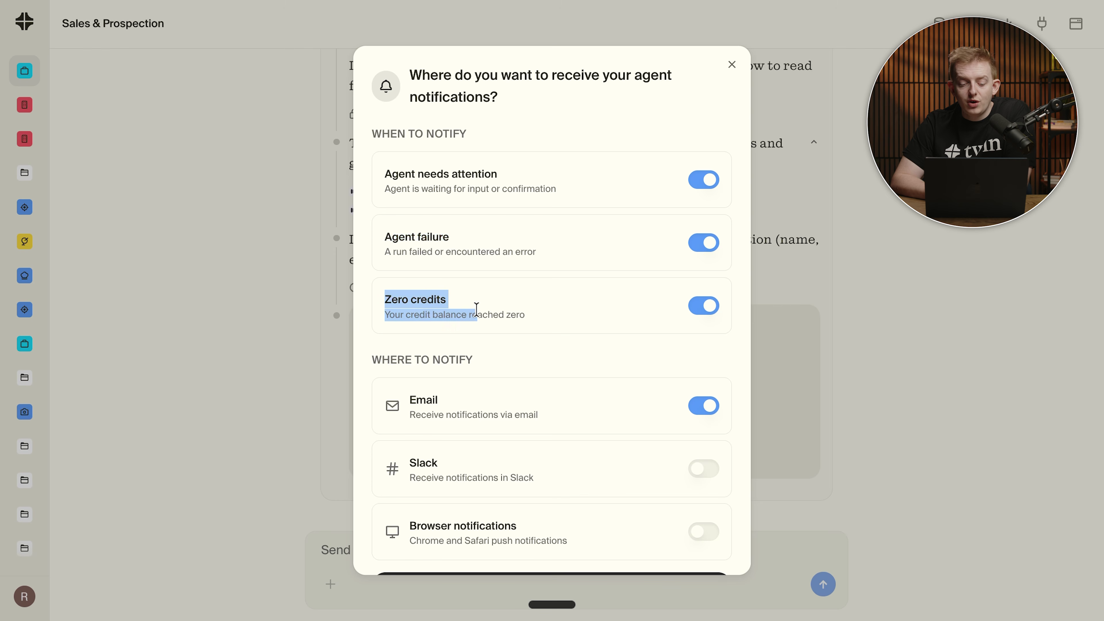
scroll(489, 328, "down", 1)
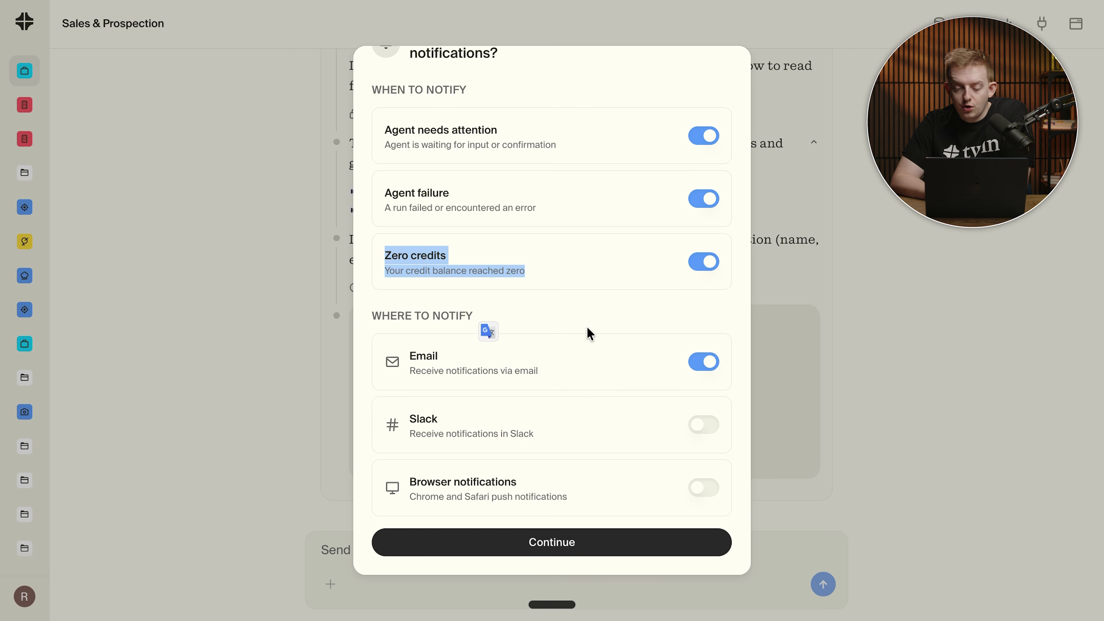
left_click(603, 545)
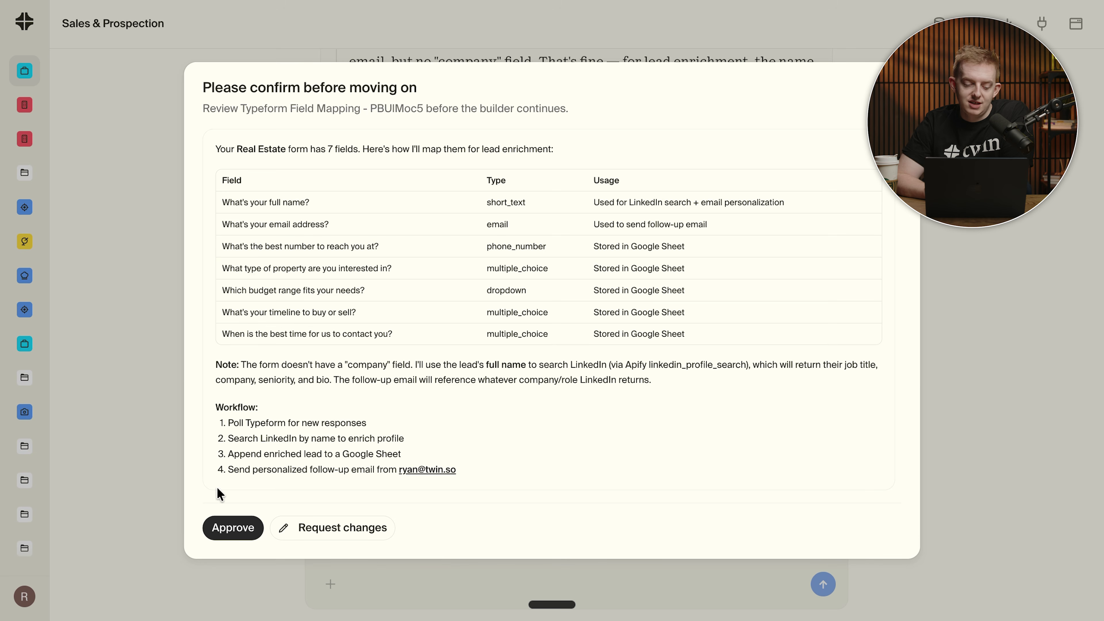
Step: Approve the Typeform field mapping for the Real Estate form and follow the agent's build log through the LinkedIn search test
left_click(235, 527)
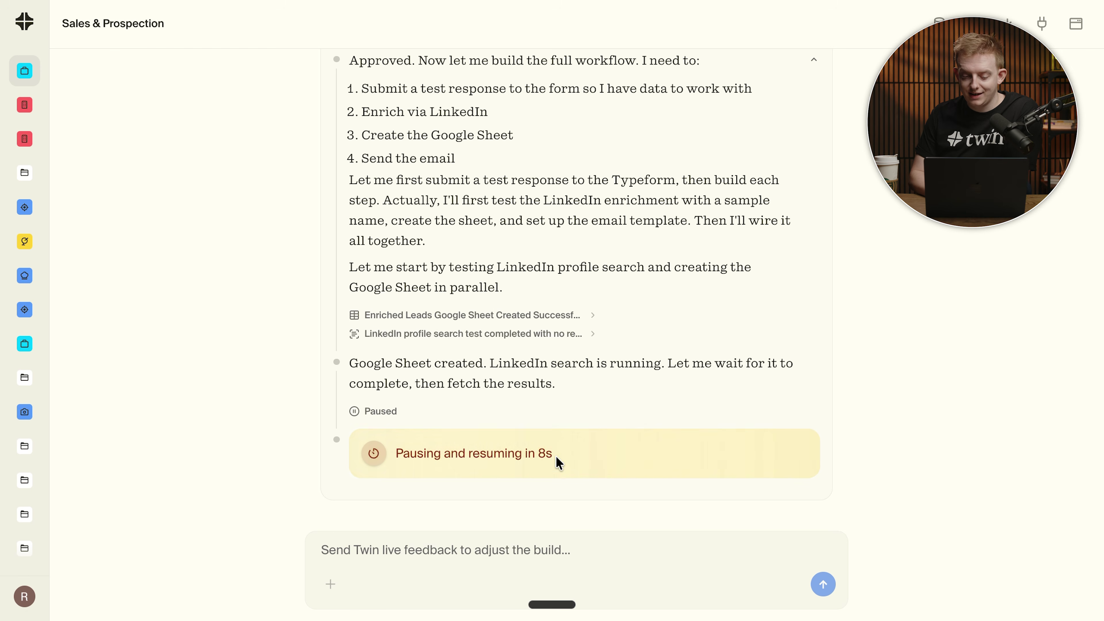
left_click_drag(555, 455, 443, 453)
left_click(519, 469)
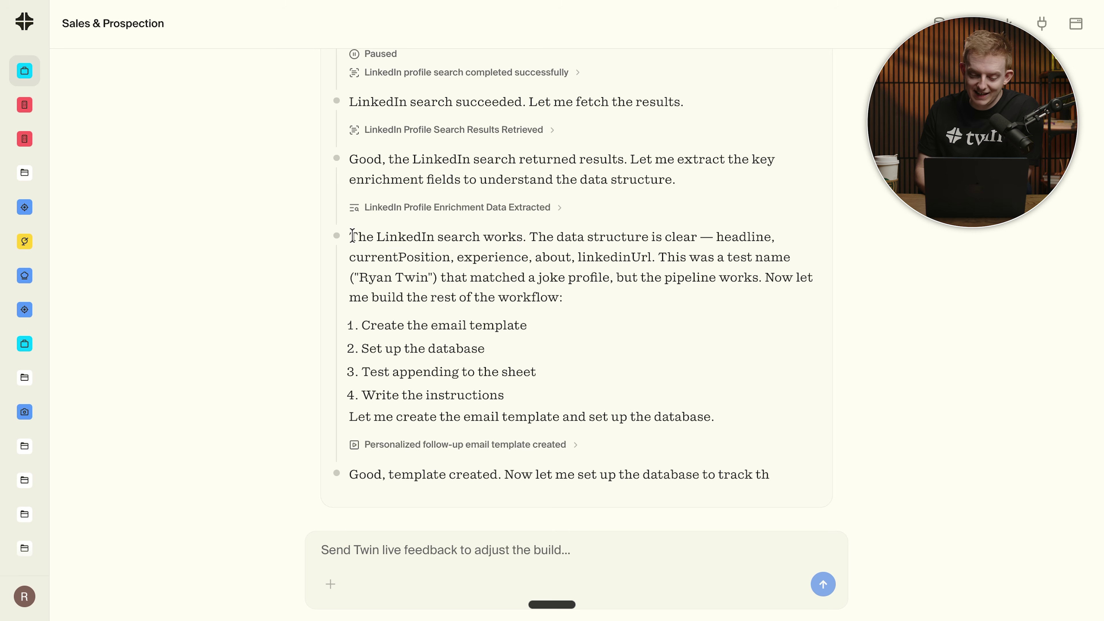
left_click_drag(350, 237, 517, 238)
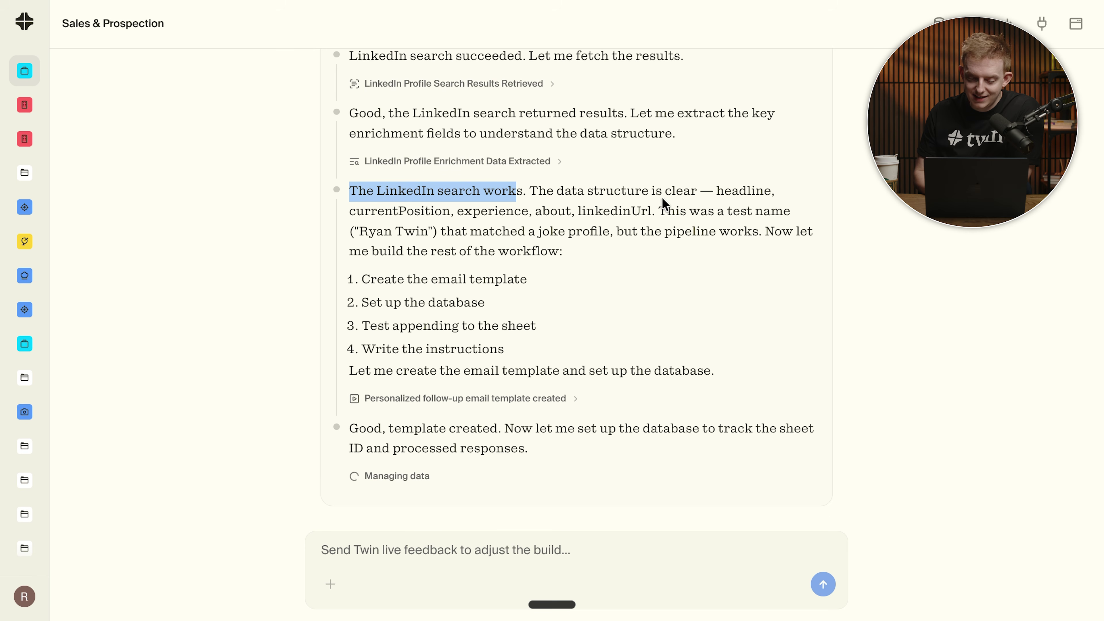
left_click_drag(656, 192, 709, 252)
left_click(609, 263)
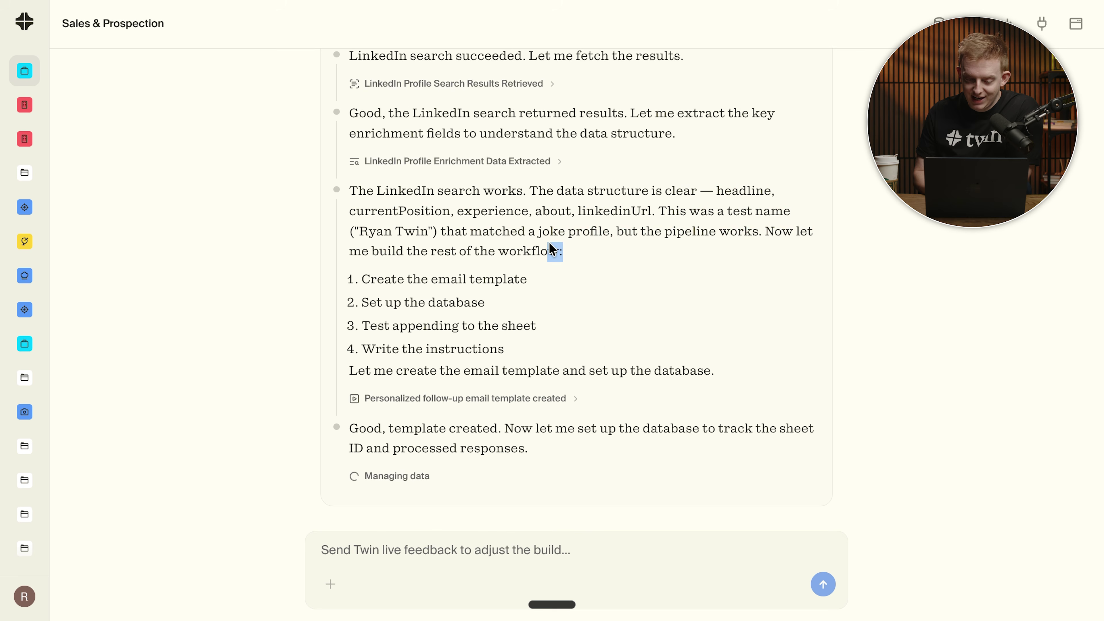
left_click_drag(552, 250, 522, 213)
left_click_drag(663, 231, 495, 202)
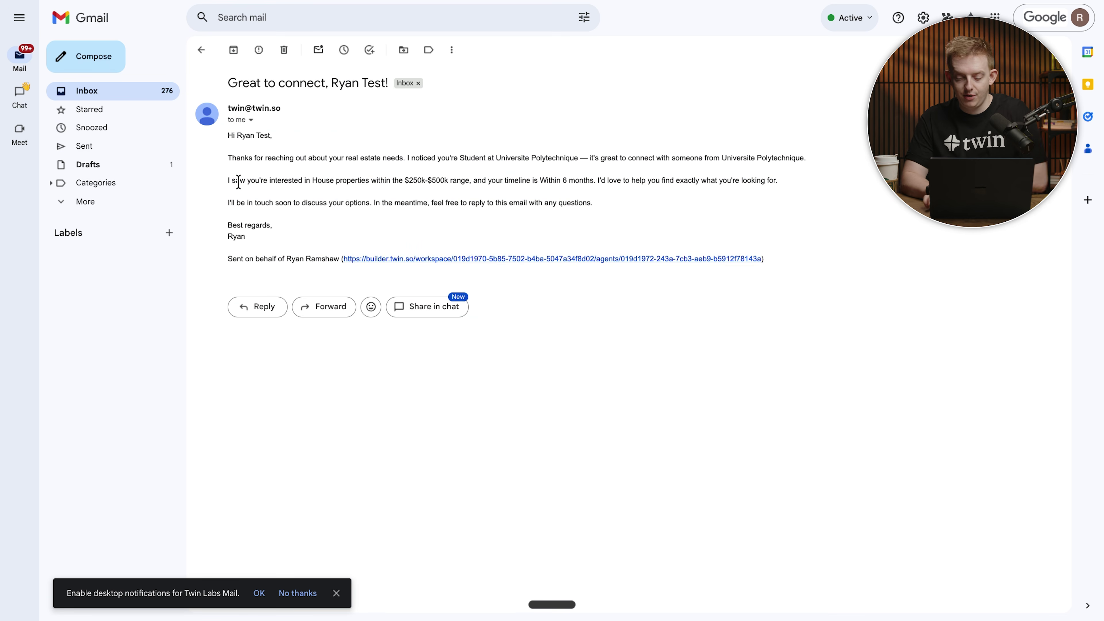
Step: Switch to Gmail and examine the opening paragraph of the follow-up email for personalization based on the lead's LinkedIn profile
key("ctrl+minus")
key("ctrl+plus")
key("ctrl+plus")
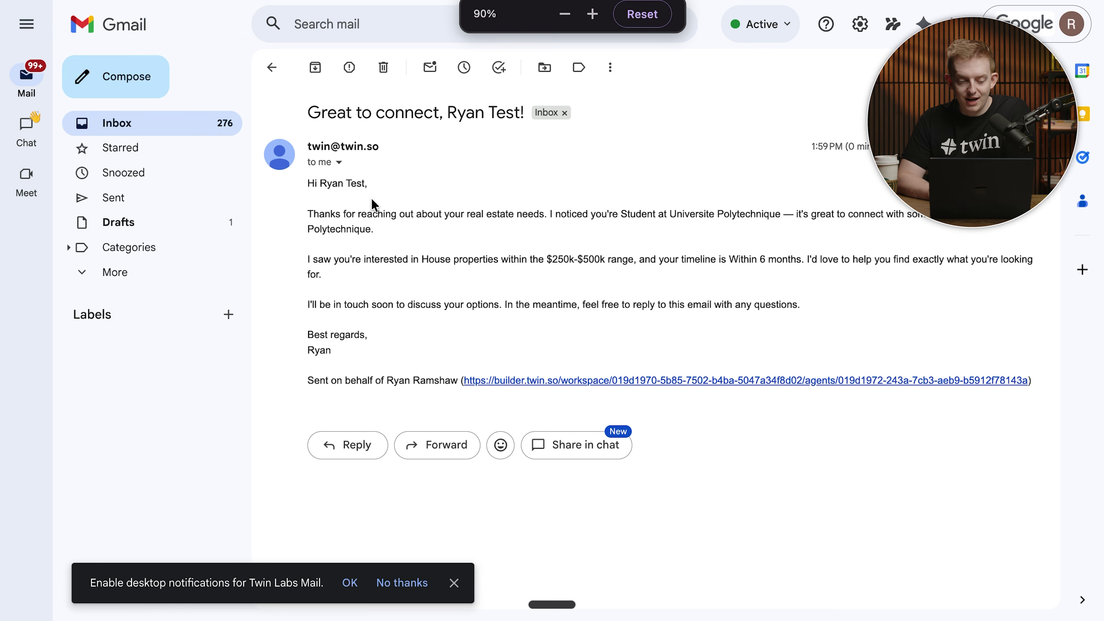
left_click_drag(308, 213, 351, 217)
left_click(416, 233)
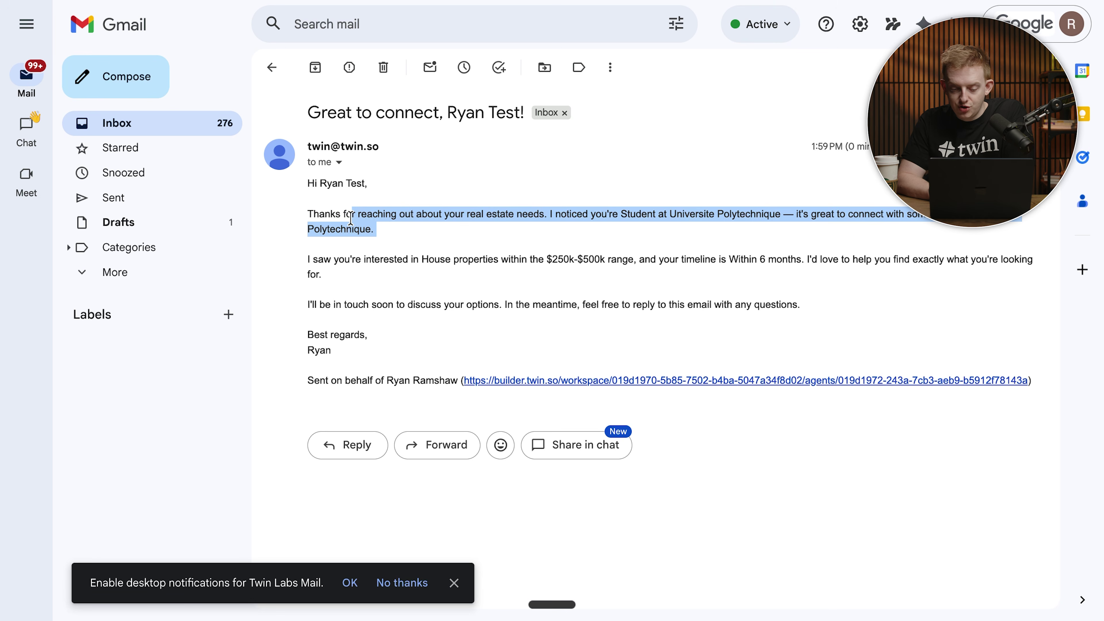
left_click(668, 227)
left_click_drag(688, 209, 886, 210)
left_click(801, 229)
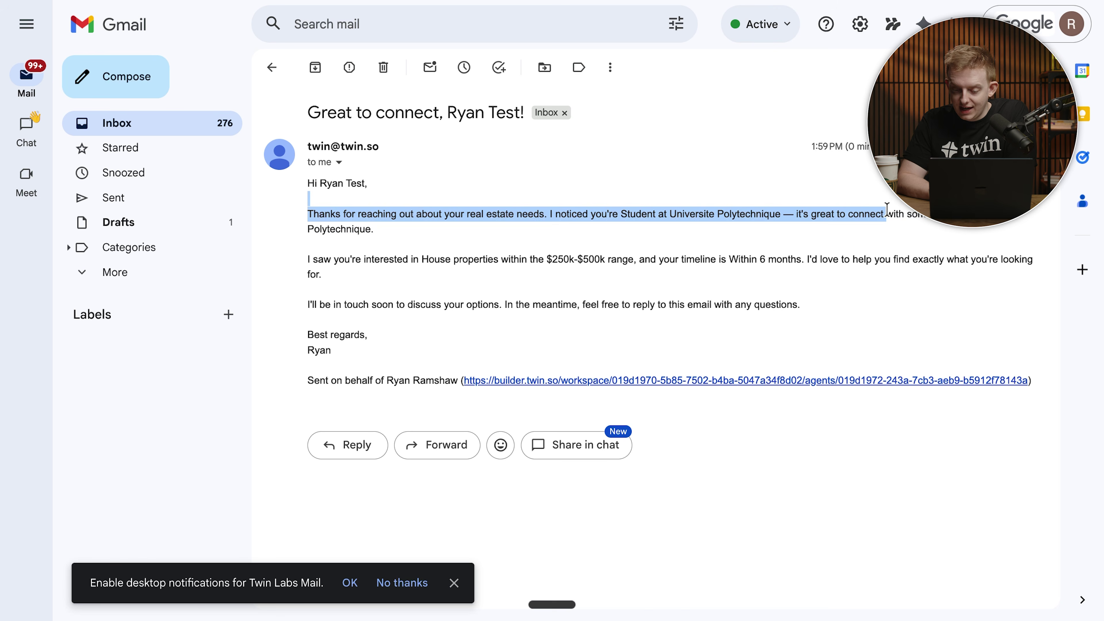
left_click(887, 215)
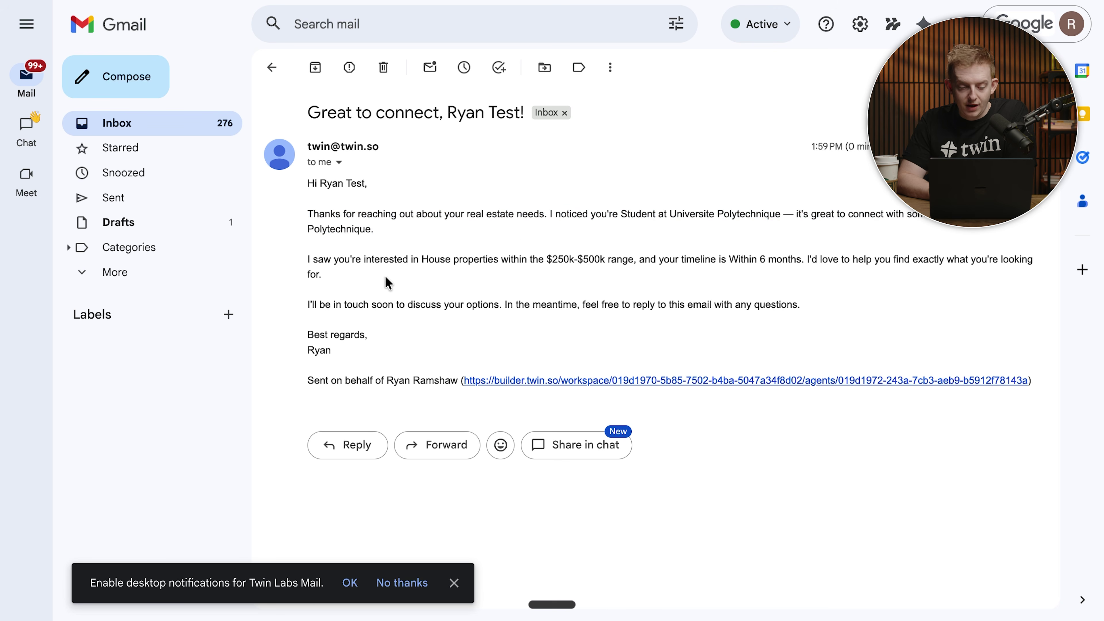
Step: Check the email's property, budget and timeline paragraph and its closing sentence against the lead's form answers
left_click_drag(386, 279, 304, 258)
left_click(340, 272)
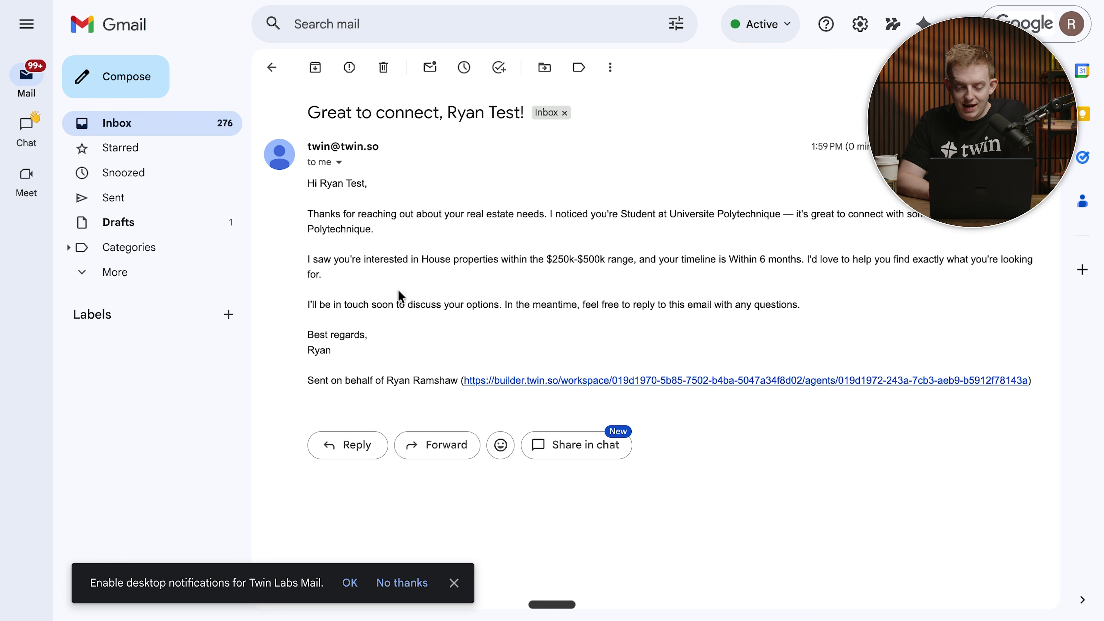
left_click_drag(382, 279, 337, 261)
left_click(376, 280)
left_click_drag(402, 285, 341, 252)
left_click(461, 290)
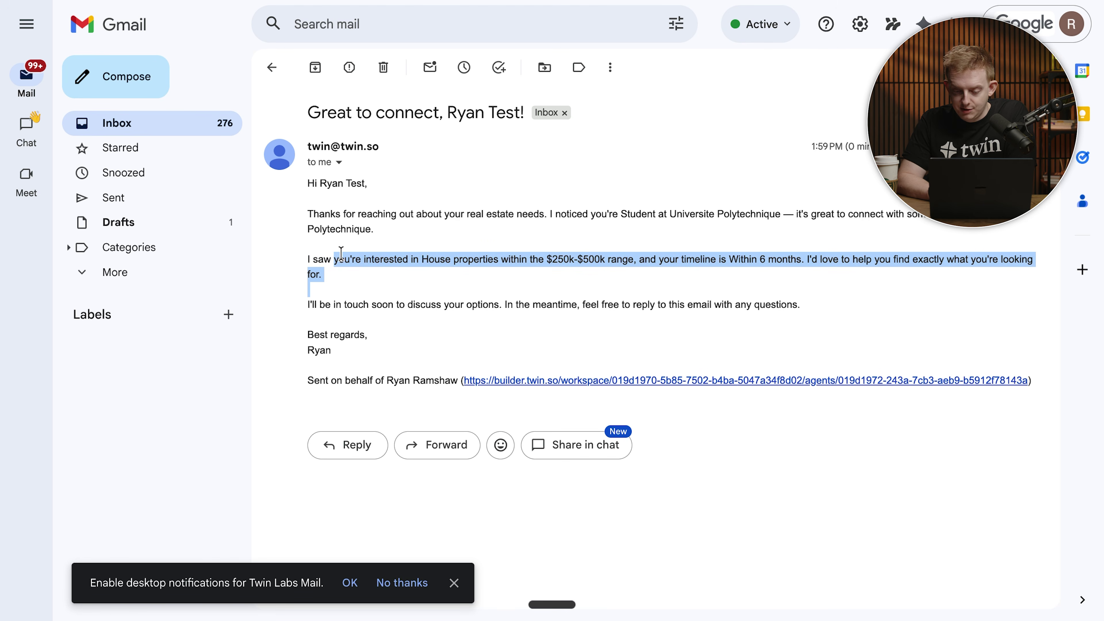
left_click_drag(704, 283, 471, 251)
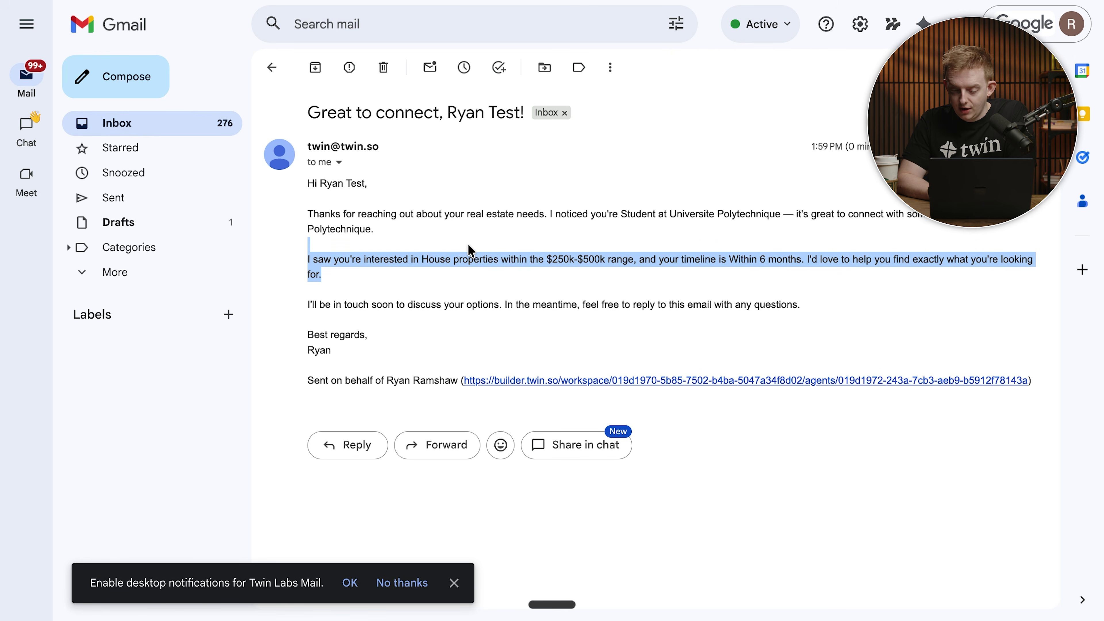
left_click(493, 280)
triple_click(490, 280)
left_click(367, 291)
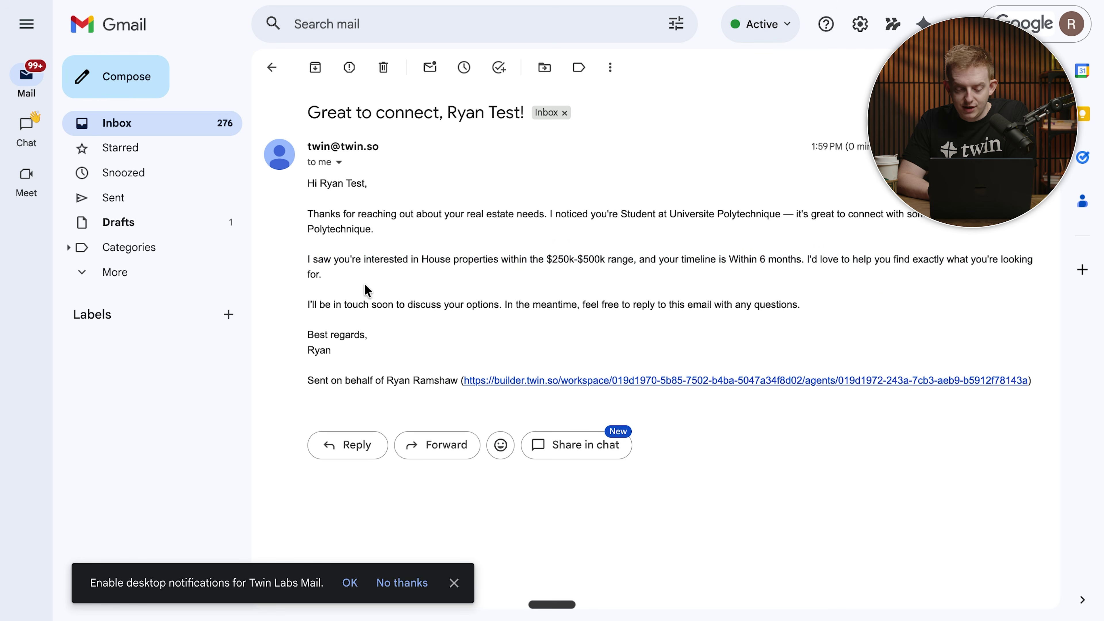
left_click_drag(839, 308, 351, 305)
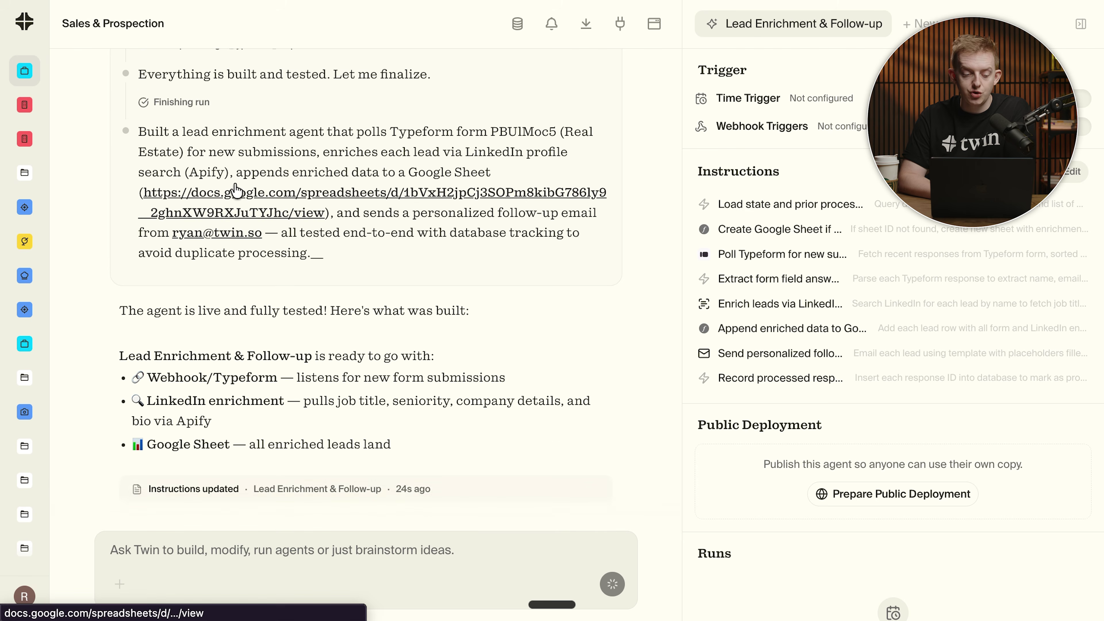
Step: Switch to Twin, open the Google Sheet linked in the build summary and check the lead's form answers from Name to Contact Time
left_click(237, 190)
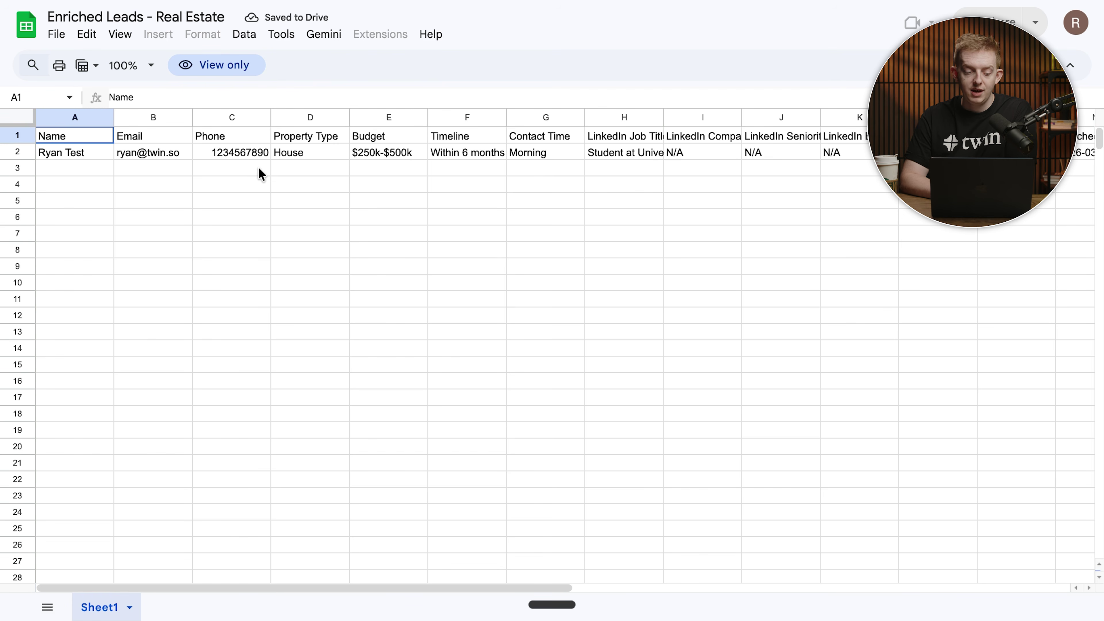
left_click(93, 150)
left_click(140, 152)
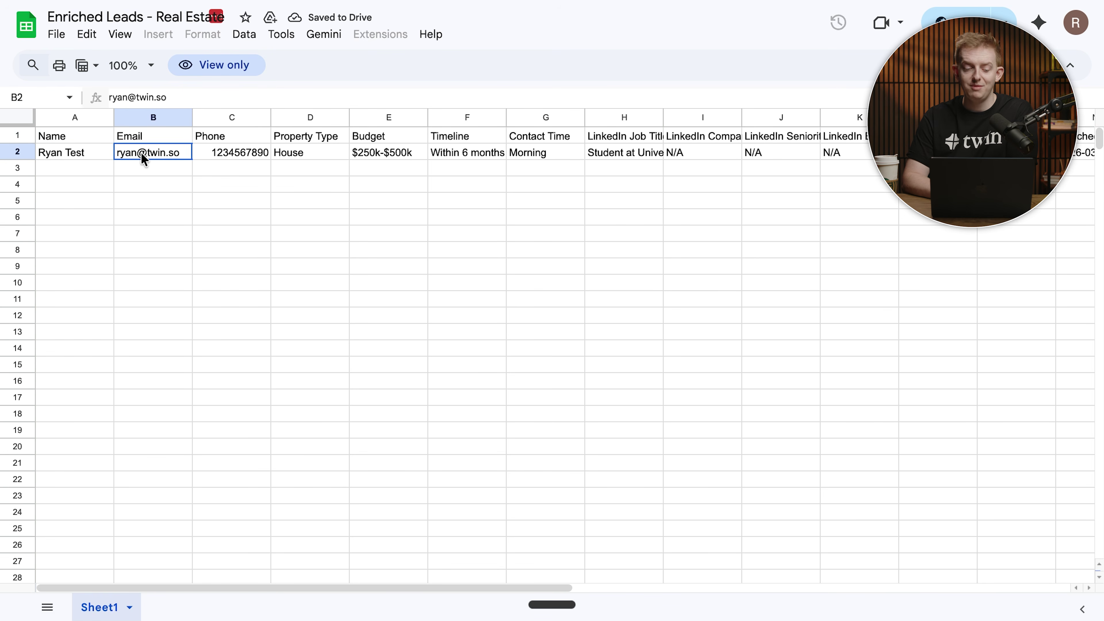
left_click(216, 153)
left_click(289, 151)
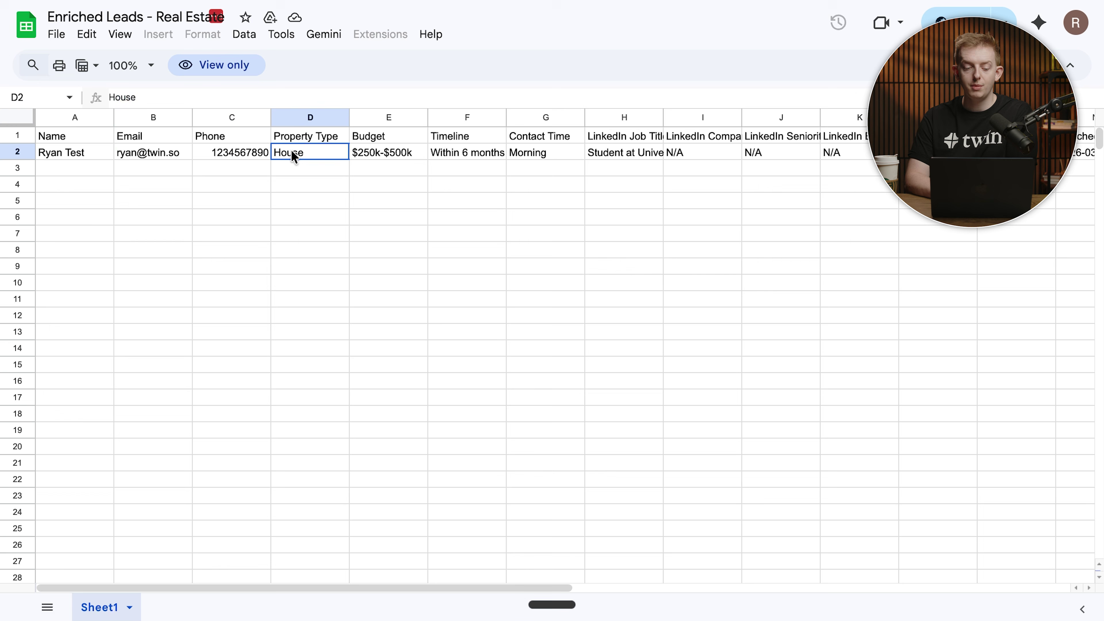
left_click(387, 150)
left_click(492, 157)
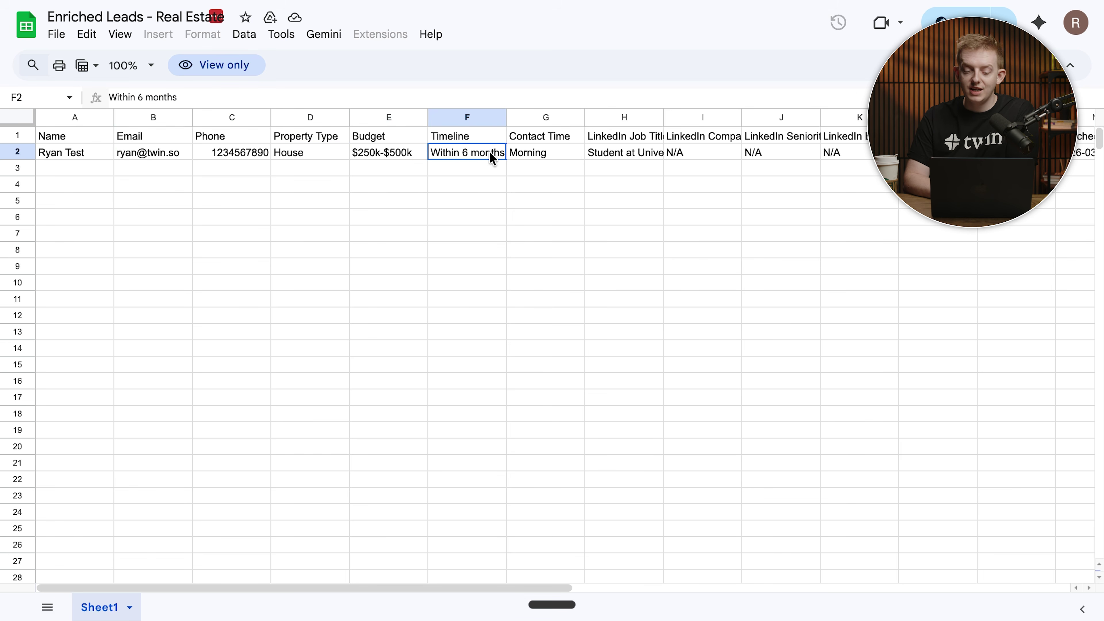
left_click(565, 152)
Step: Check the lead's LinkedIn enrichment data, from the job title to the profile link and the timestamp in column M
left_click(610, 153)
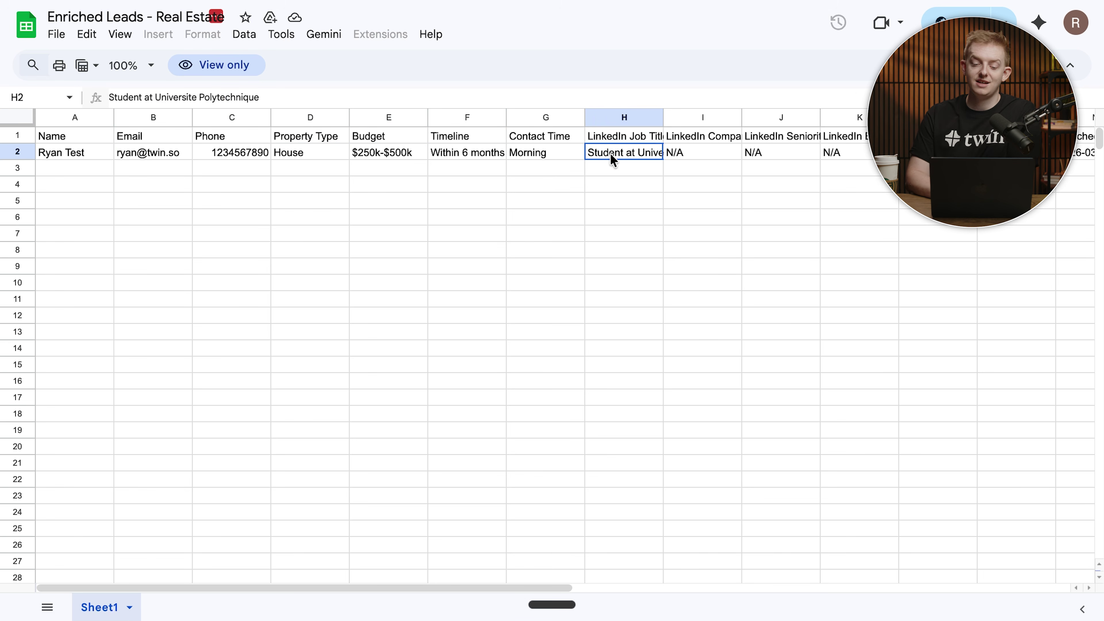
left_click(661, 116)
left_click(938, 152)
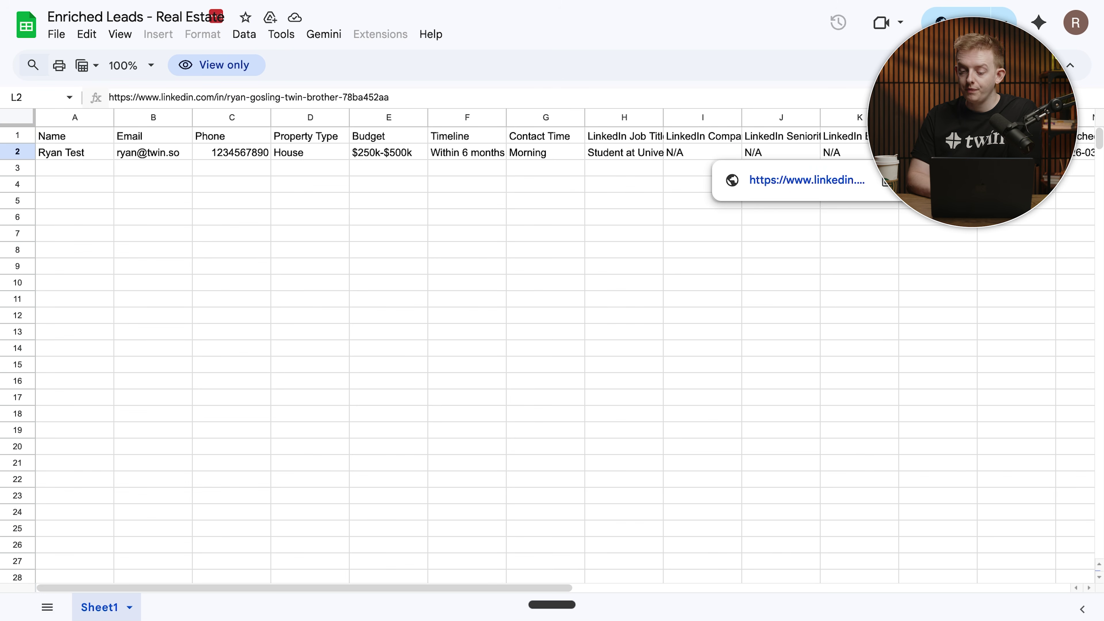
left_click(1012, 152)
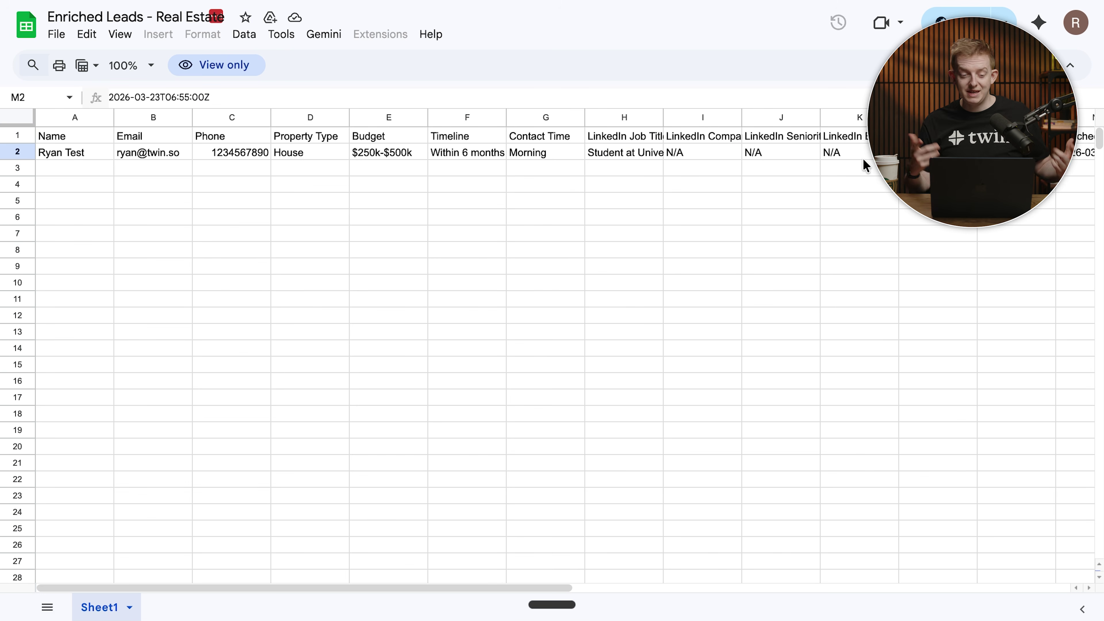